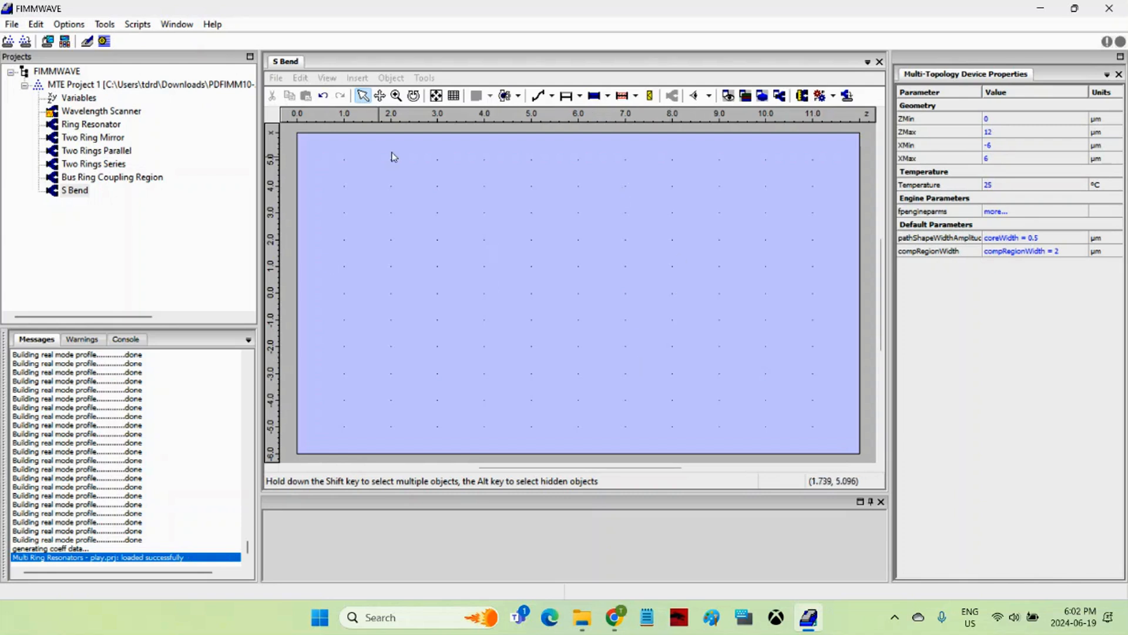
Activate the empty S Bend device window spanning Z 0–12 µm and X −6–6 µm
{"action": "left_click", "coordinate": [456, 281]}
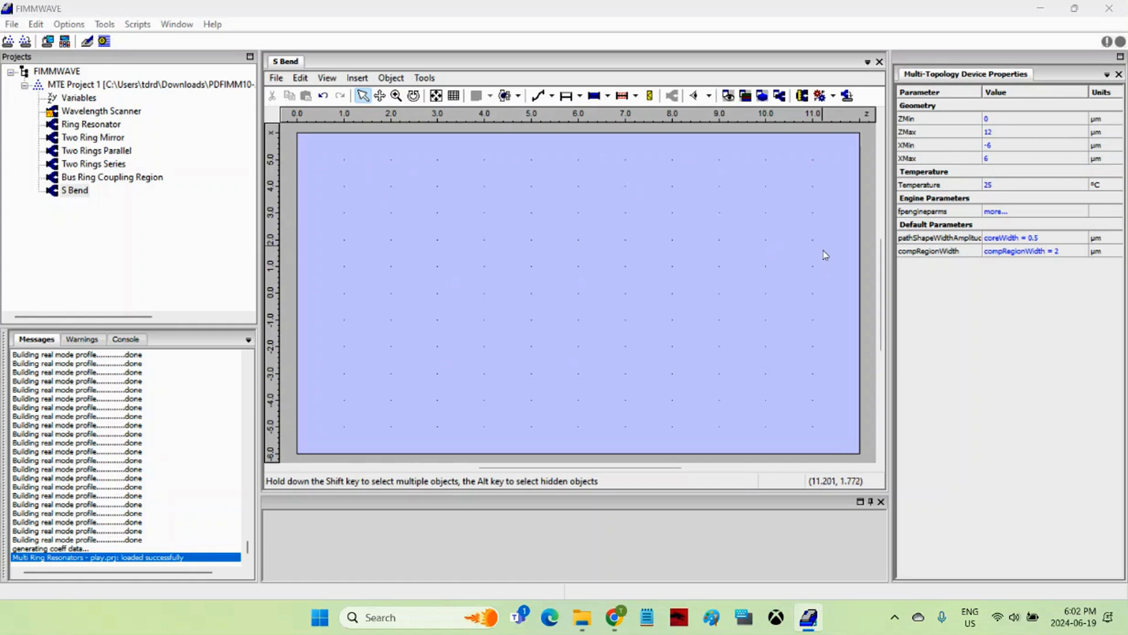
{"action": "left_click", "coordinate": [552, 97]}
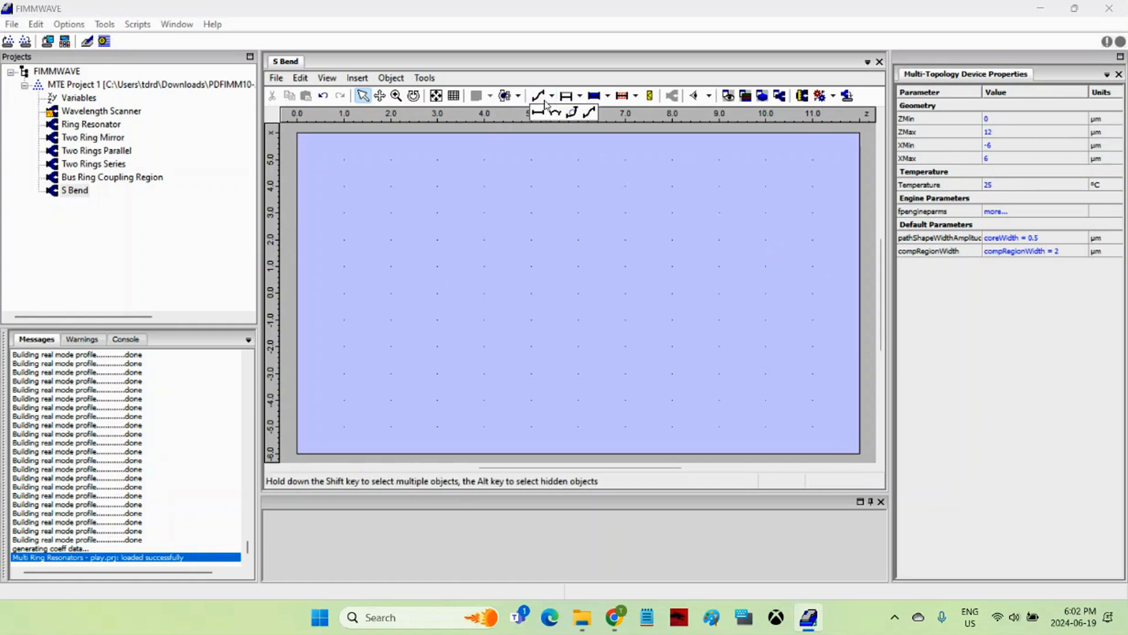
Draw an S-bend with the Expression path tool and select it
{"action": "left_click", "coordinate": [589, 115]}
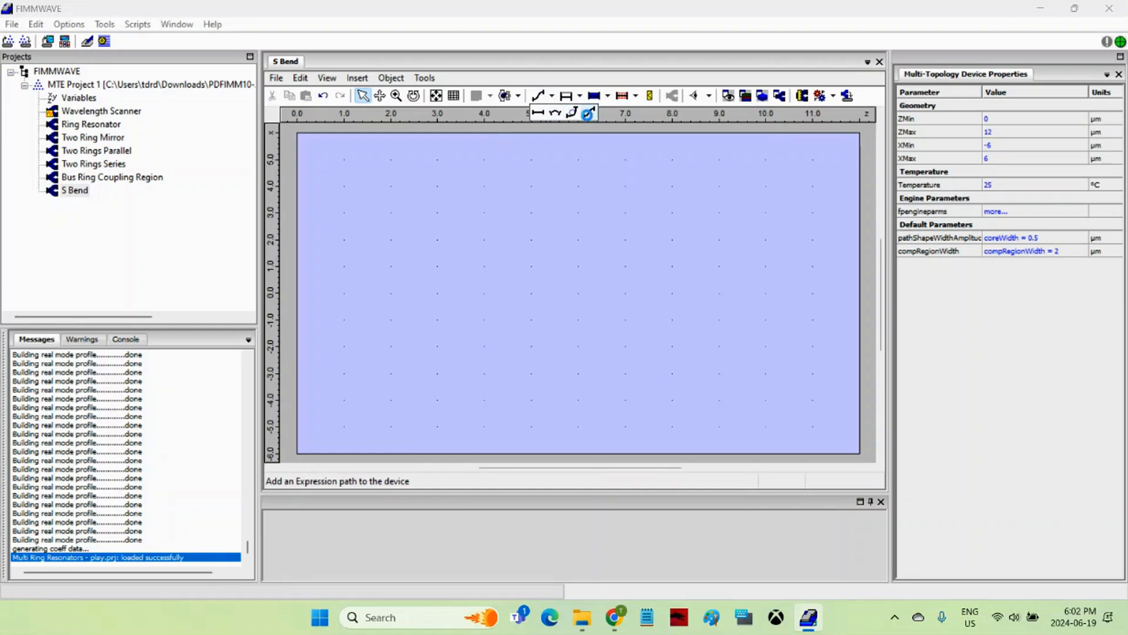
{"action": "left_click", "coordinate": [590, 116]}
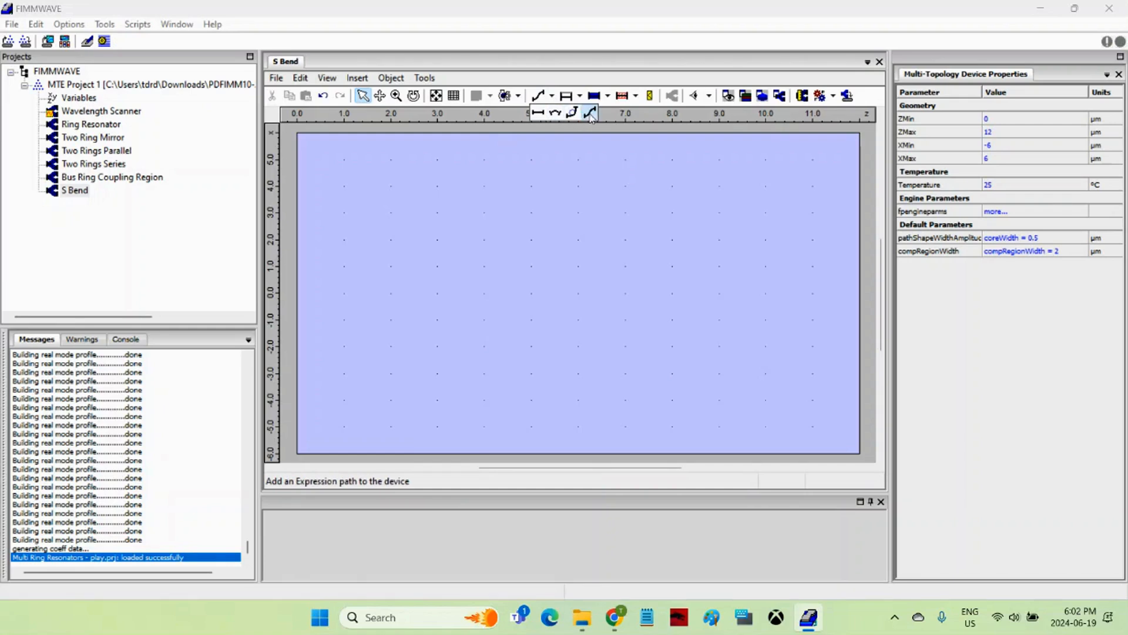
{"action": "left_click_drag", "start_coordinate": [322, 410], "coordinate": [826, 248]}
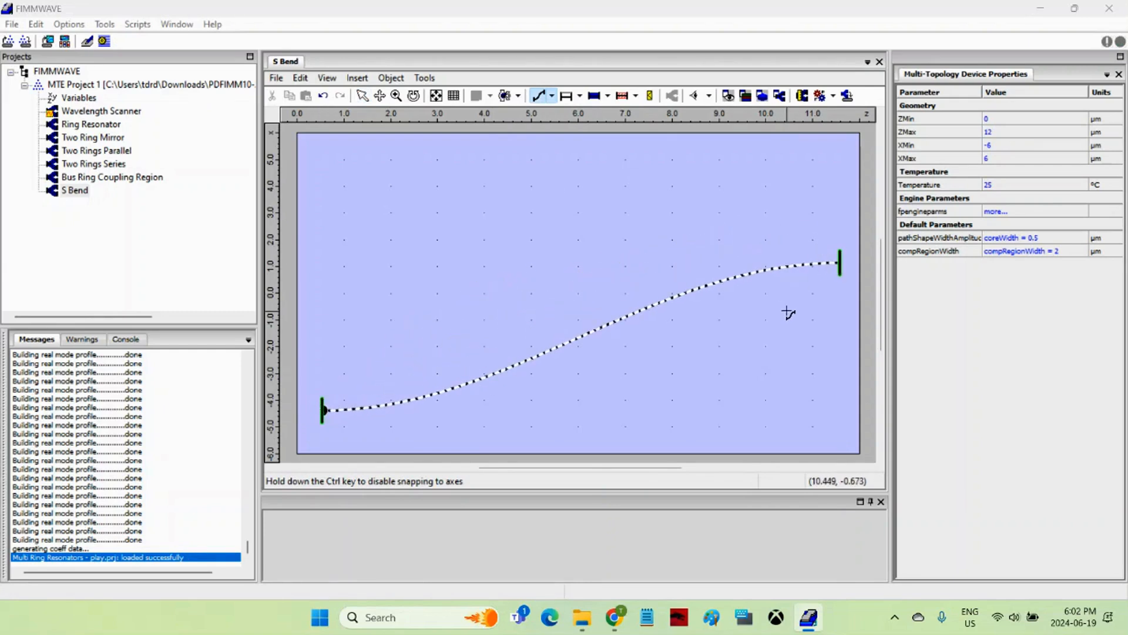
{"action": "left_click", "coordinate": [363, 97]}
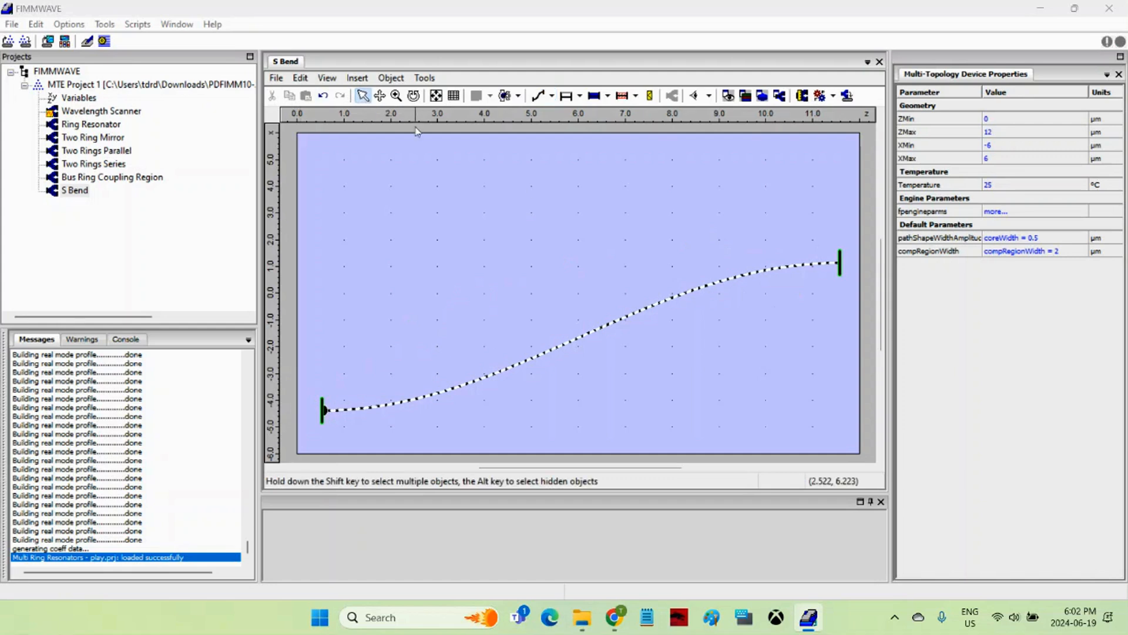
{"action": "left_click", "coordinate": [600, 326]}
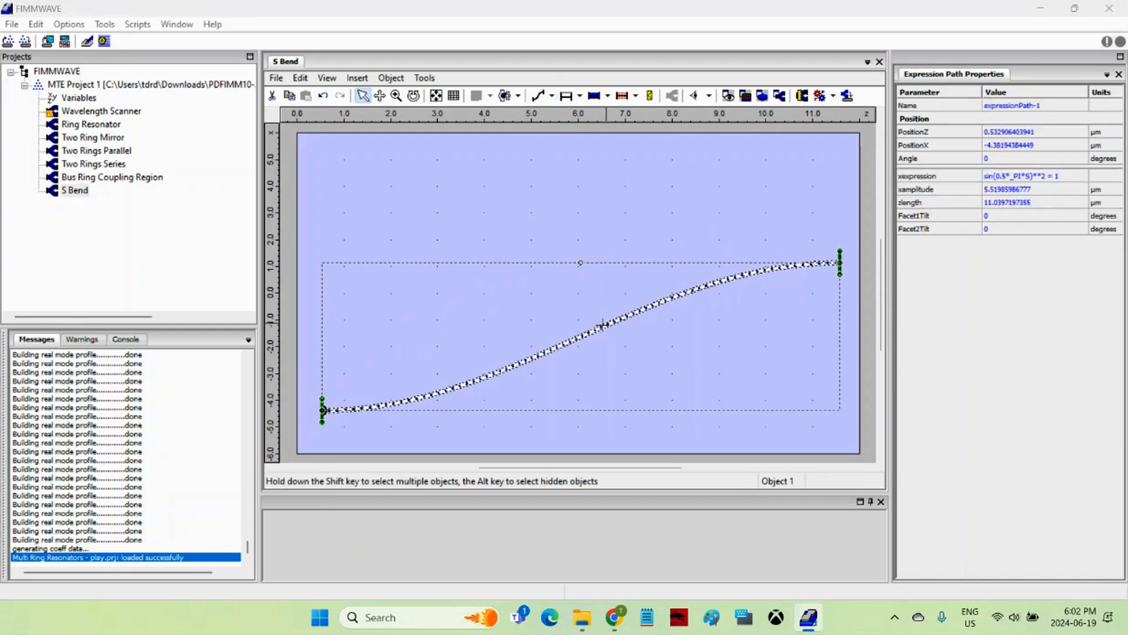
Set the path to PositionZ 0, PositionX -5, xamplitude 10 and zlength 12 µm
{"action": "left_click", "coordinate": [1044, 131]}
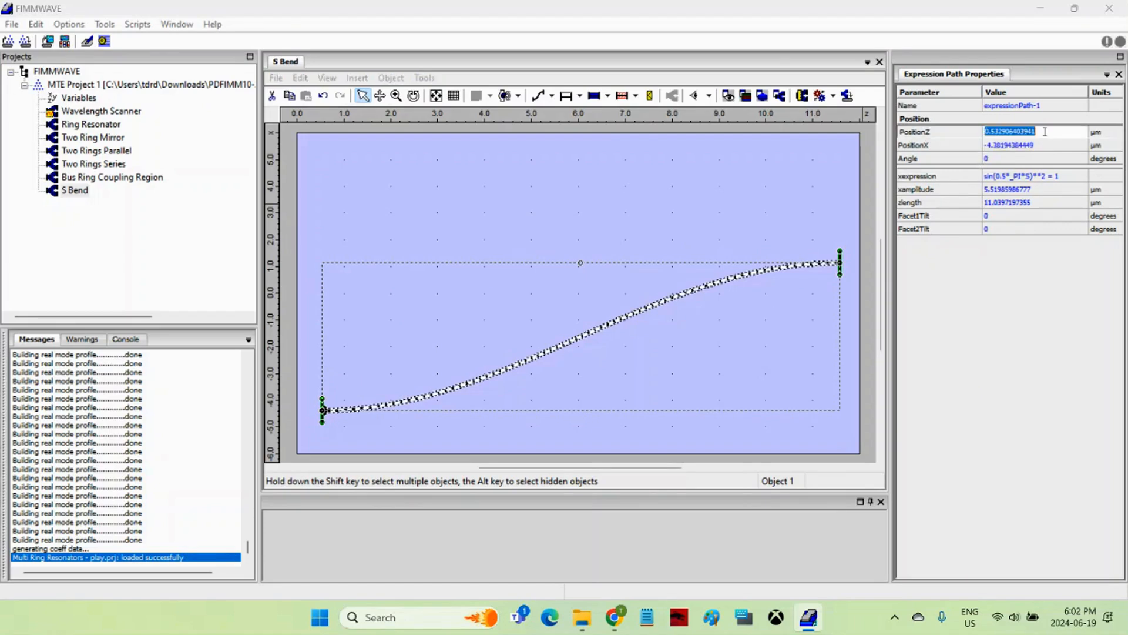
{"action": "type", "text": "0"}
{"action": "left_click", "coordinate": [1045, 146]}
{"action": "type", "text": "-5"}
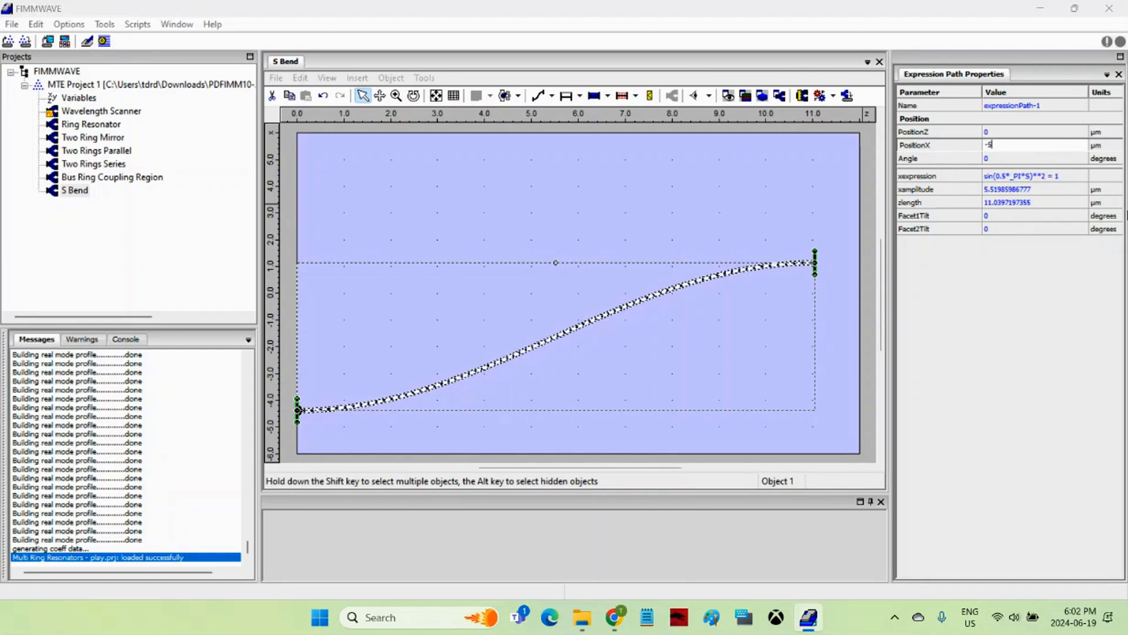
{"action": "left_click", "coordinate": [1042, 189]}
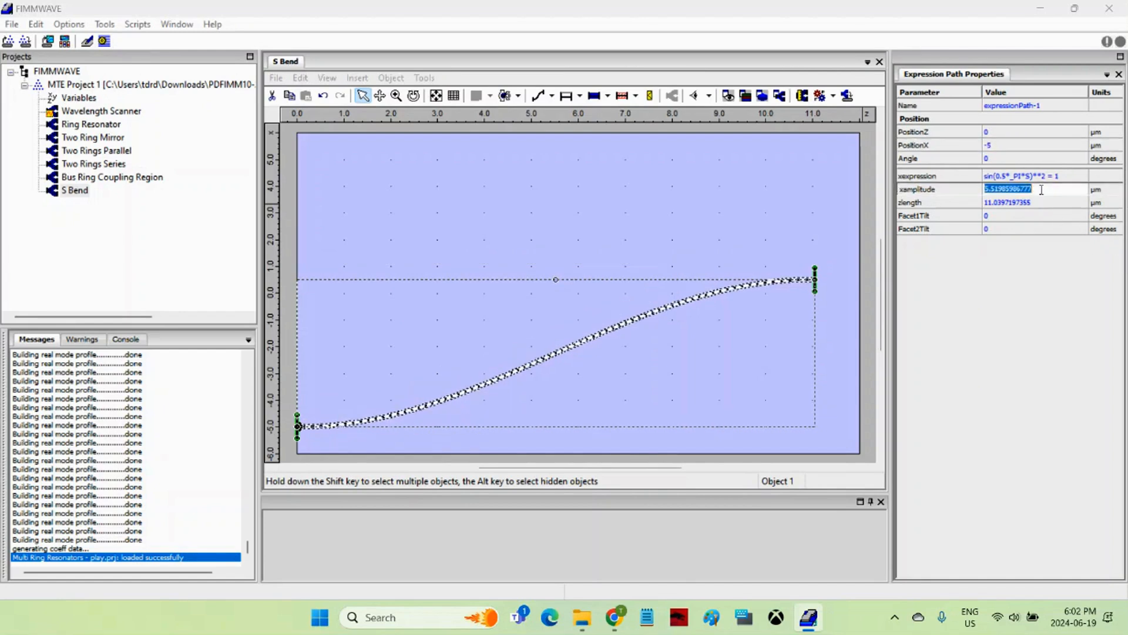
{"action": "type", "text": "10"}
{"action": "left_click", "coordinate": [1038, 202]}
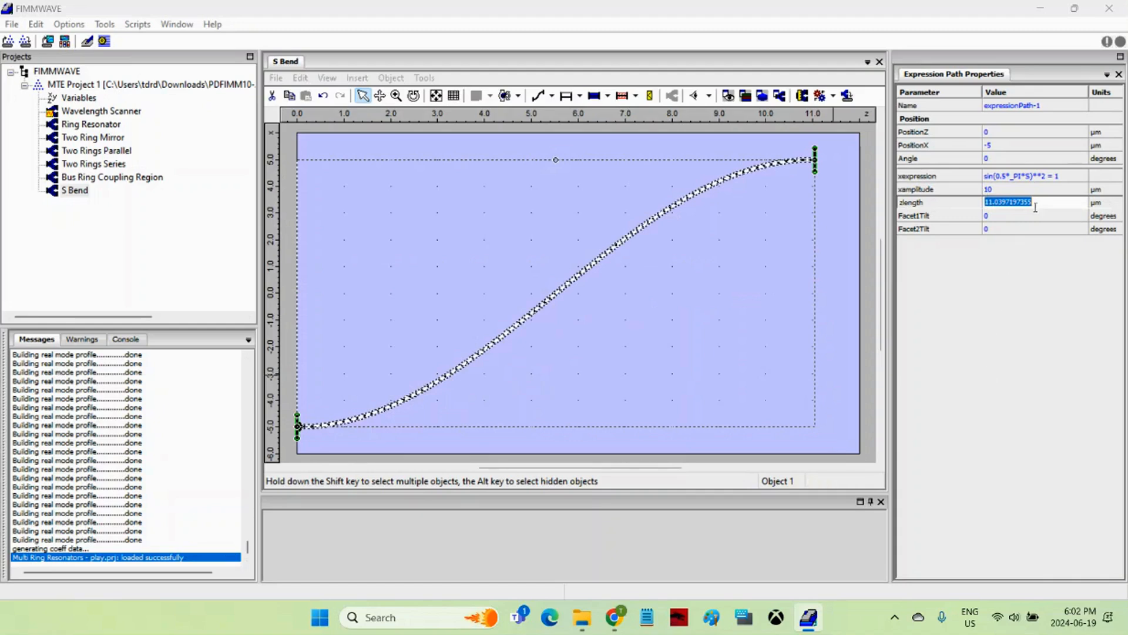
{"action": "type", "text": "12"}
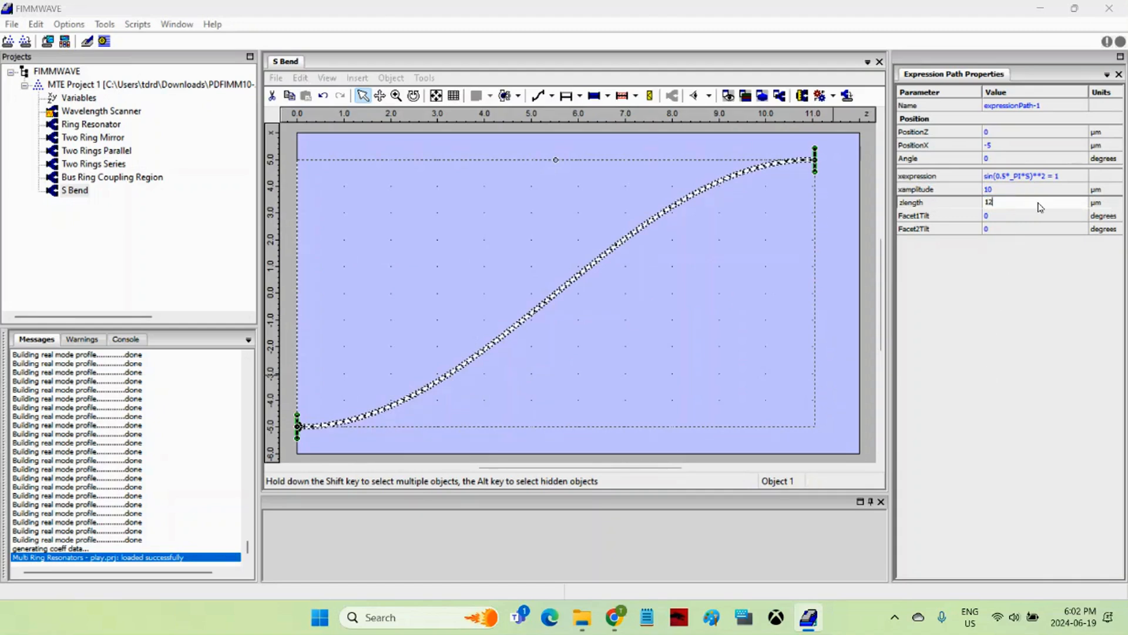
{"action": "left_click", "coordinate": [868, 298]}
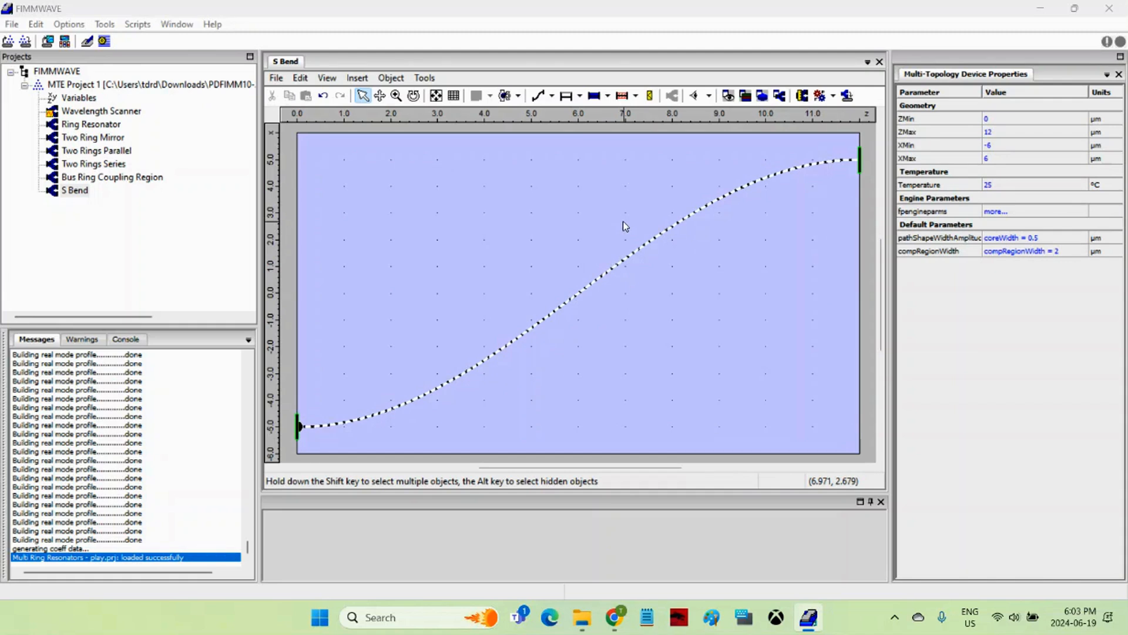
Apply the Constant path shape to the S-bend, making a 0.5 µm coreWidth waveguide
{"action": "left_click", "coordinate": [607, 97]}
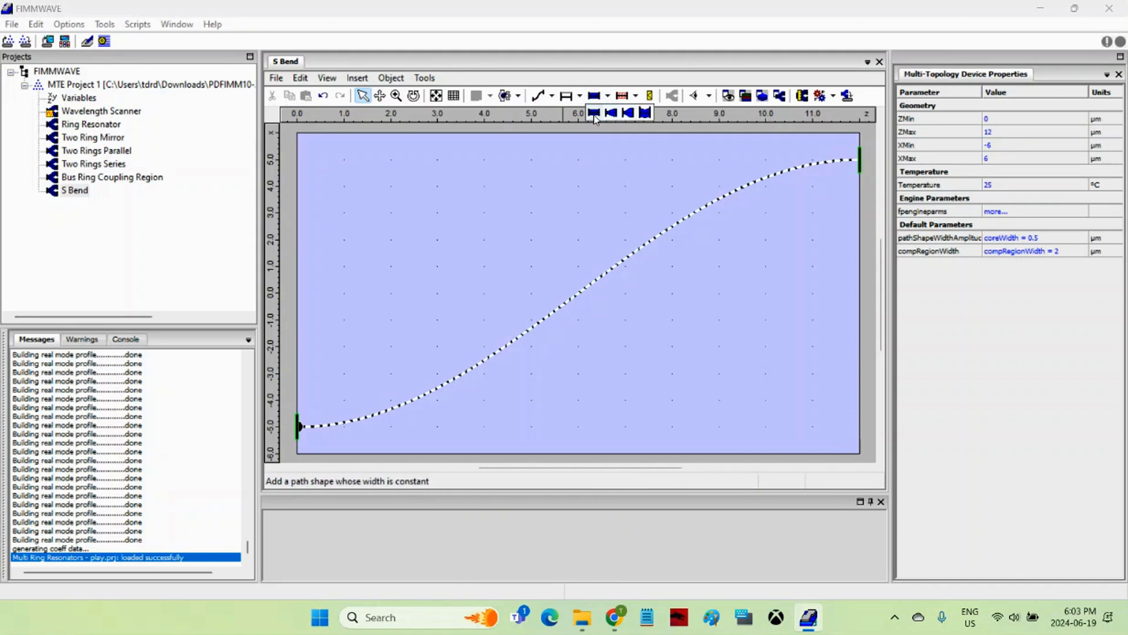
{"action": "left_click", "coordinate": [595, 116]}
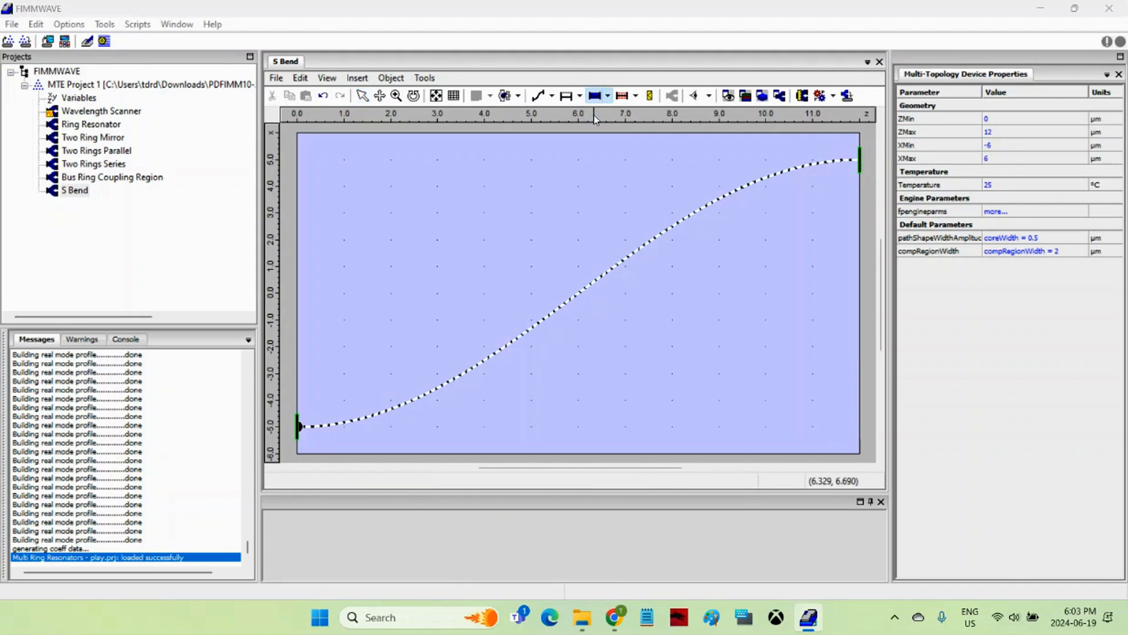
{"action": "left_click", "coordinate": [675, 234]}
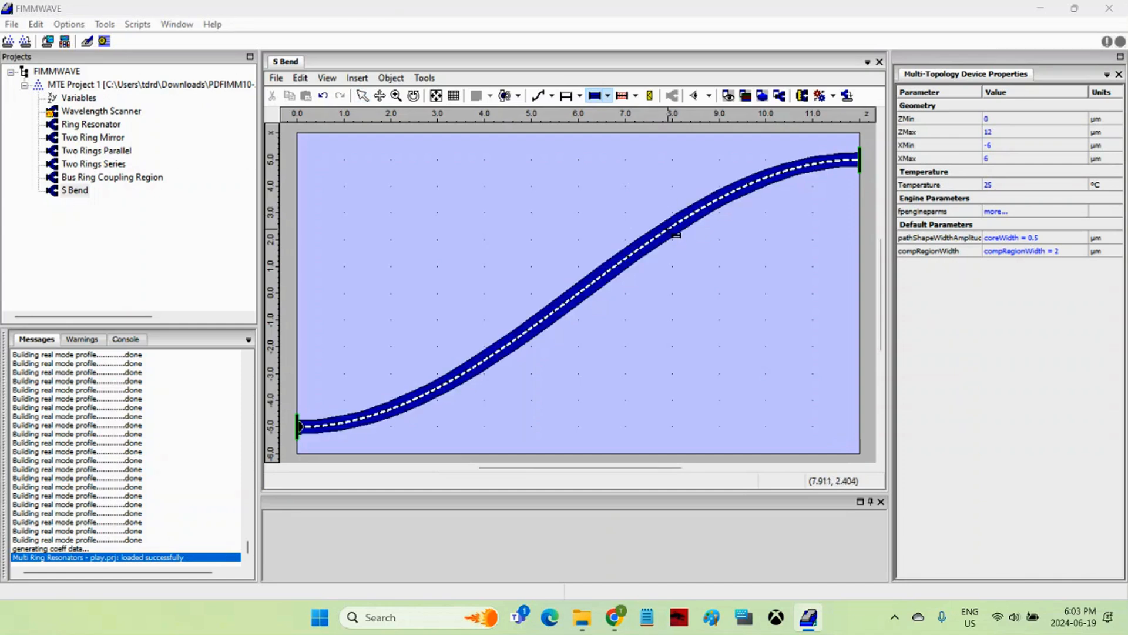
{"action": "left_click", "coordinate": [363, 95]}
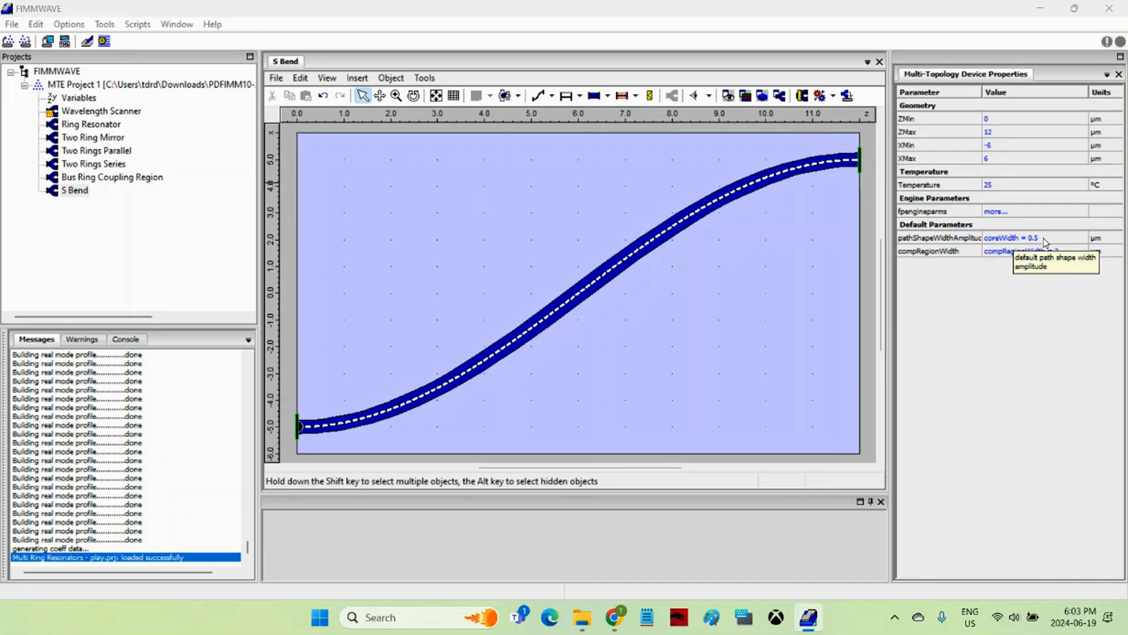
{"action": "left_click", "coordinate": [616, 260]}
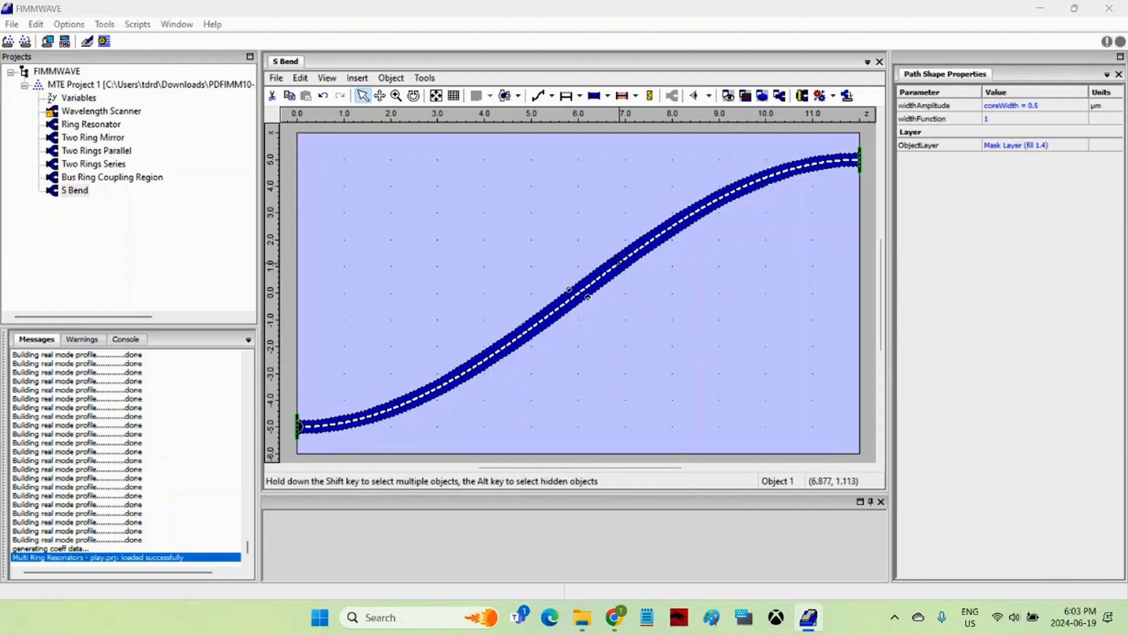
{"action": "left_click", "coordinate": [514, 128]}
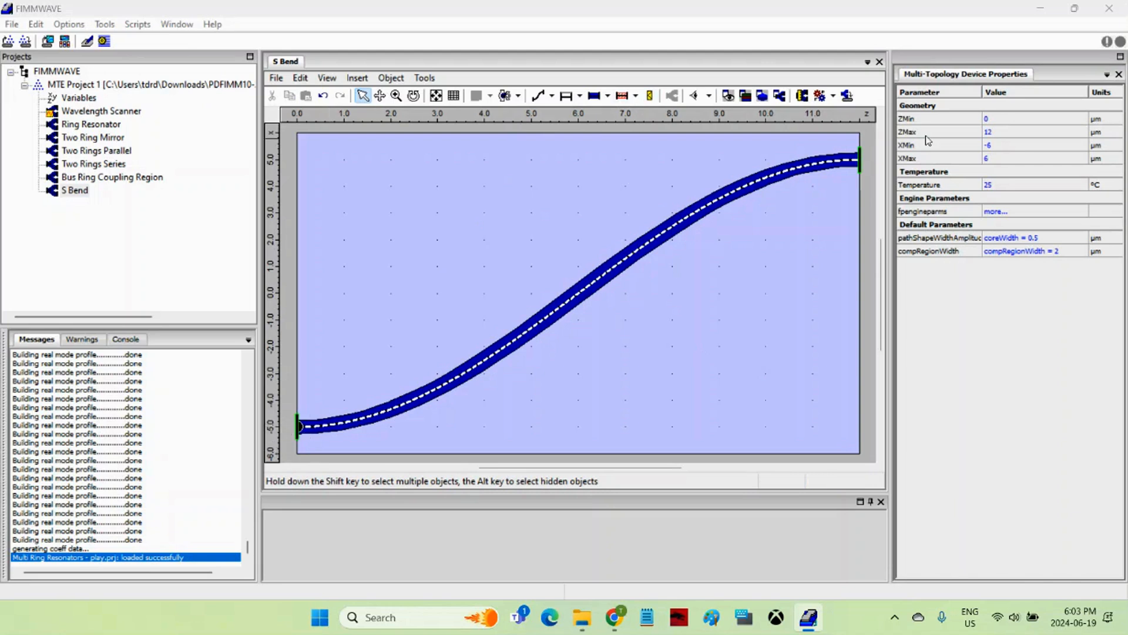
Place ports 1 and 2 at the waveguide ends and add a 2 µm path computational region
{"action": "left_click", "coordinate": [650, 96]}
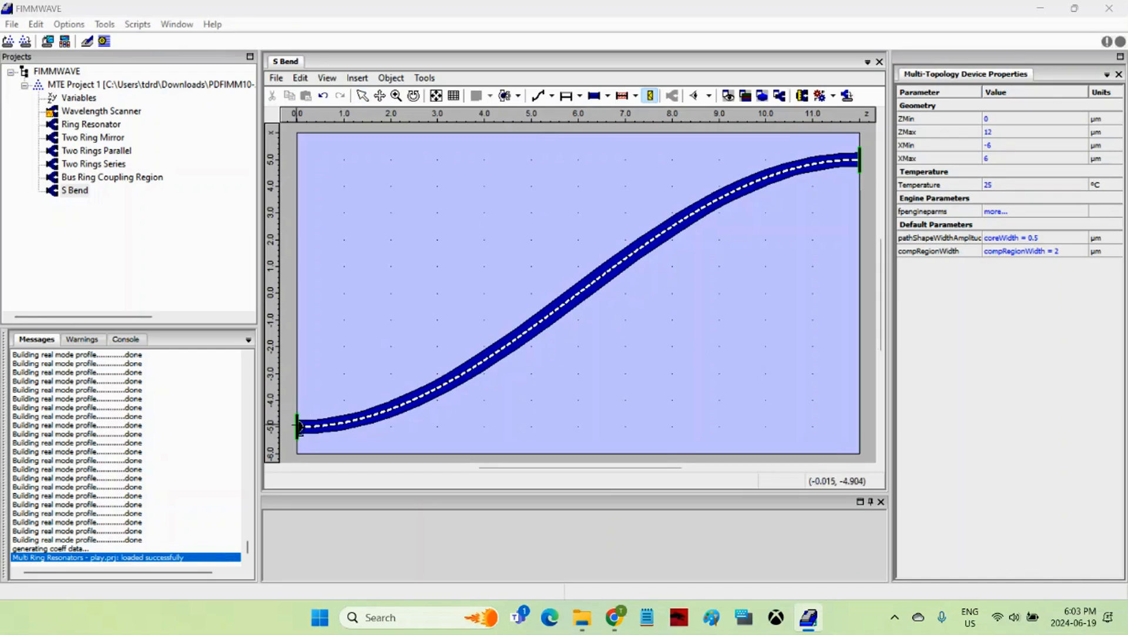
{"action": "left_click", "coordinate": [860, 159]}
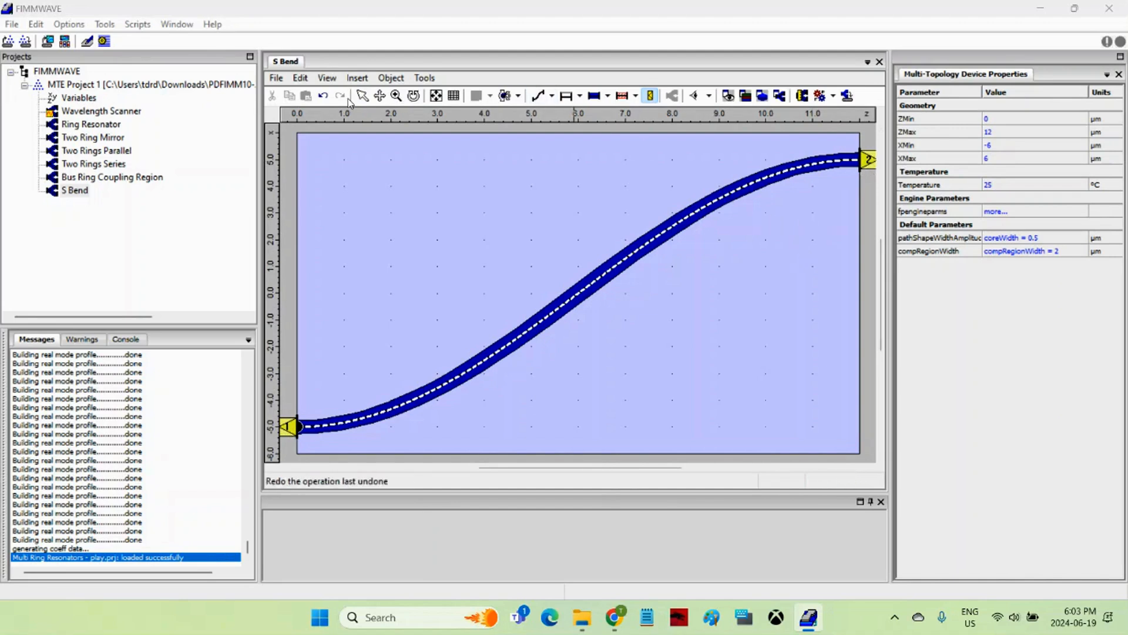
{"action": "left_click", "coordinate": [624, 97]}
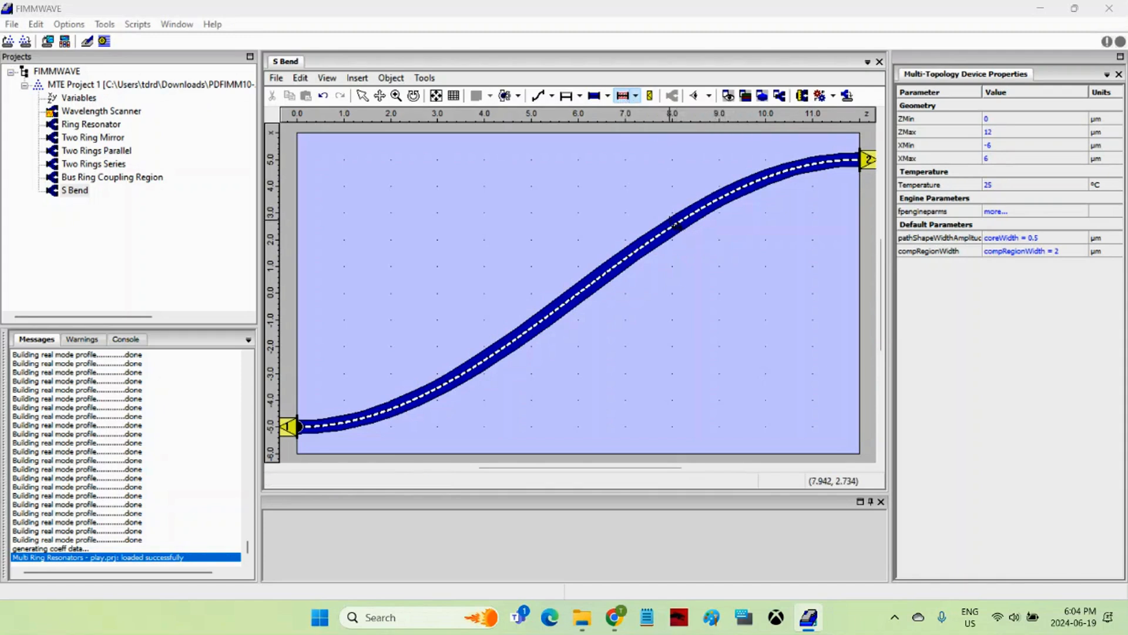
{"action": "left_click", "coordinate": [676, 225]}
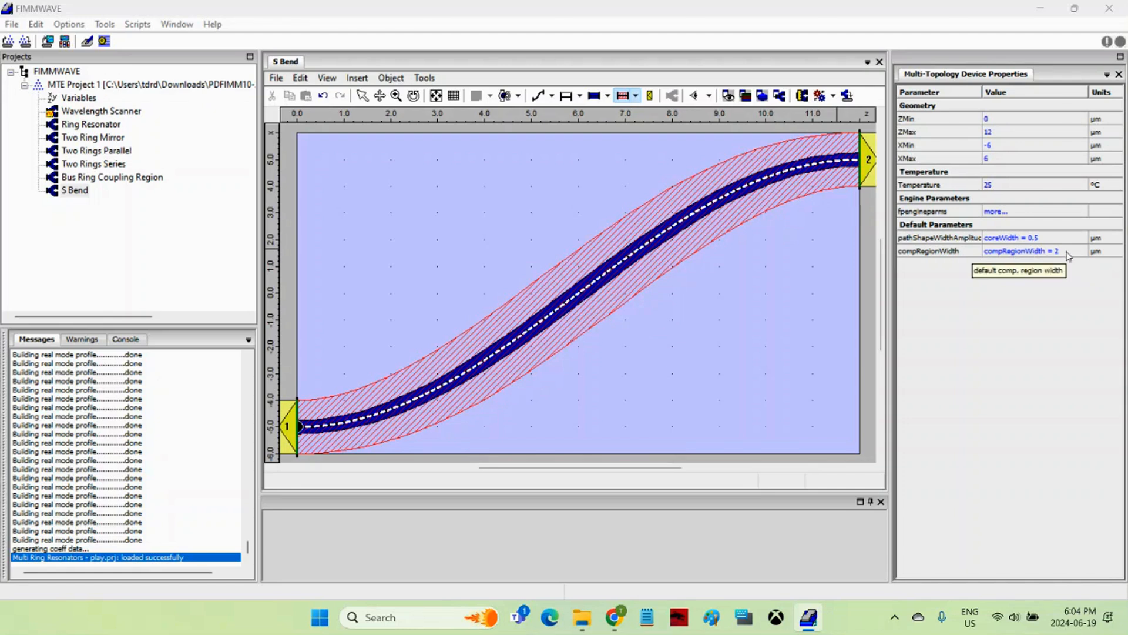
{"action": "left_click", "coordinate": [363, 97]}
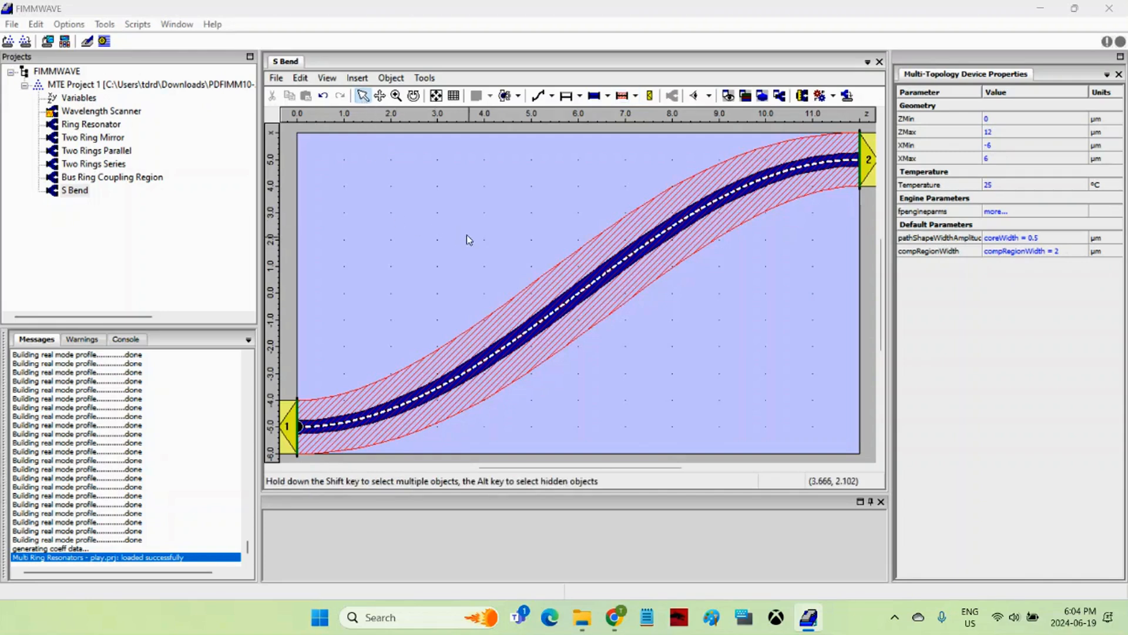
Set port 1's EME input to Single Mode with mode index 1
{"action": "left_click", "coordinate": [288, 426]}
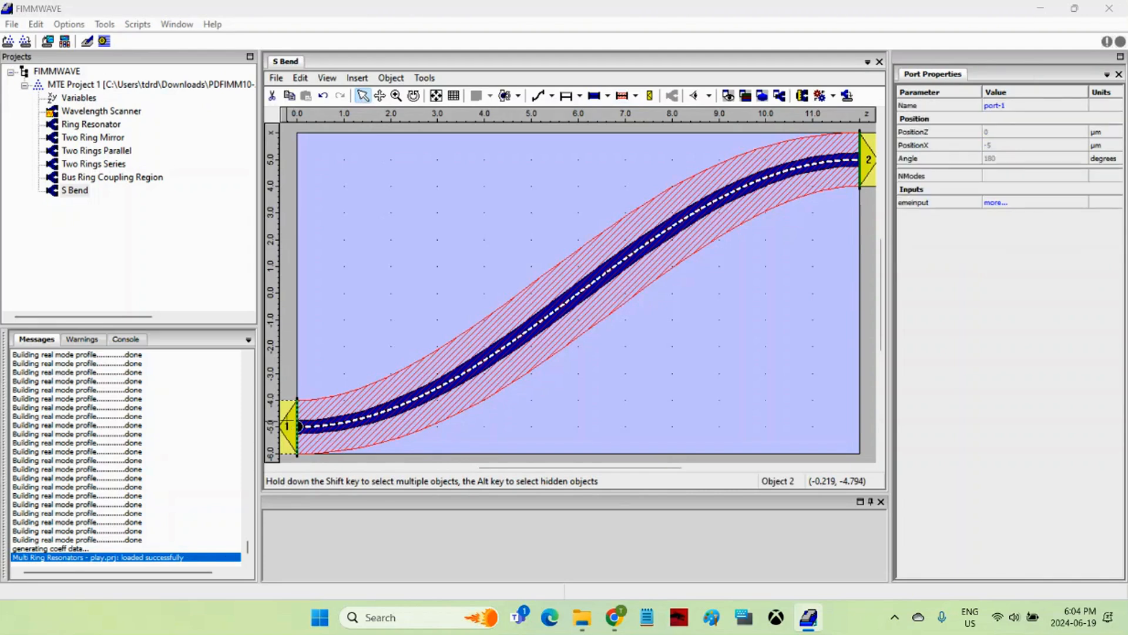
{"action": "left_click", "coordinate": [998, 203]}
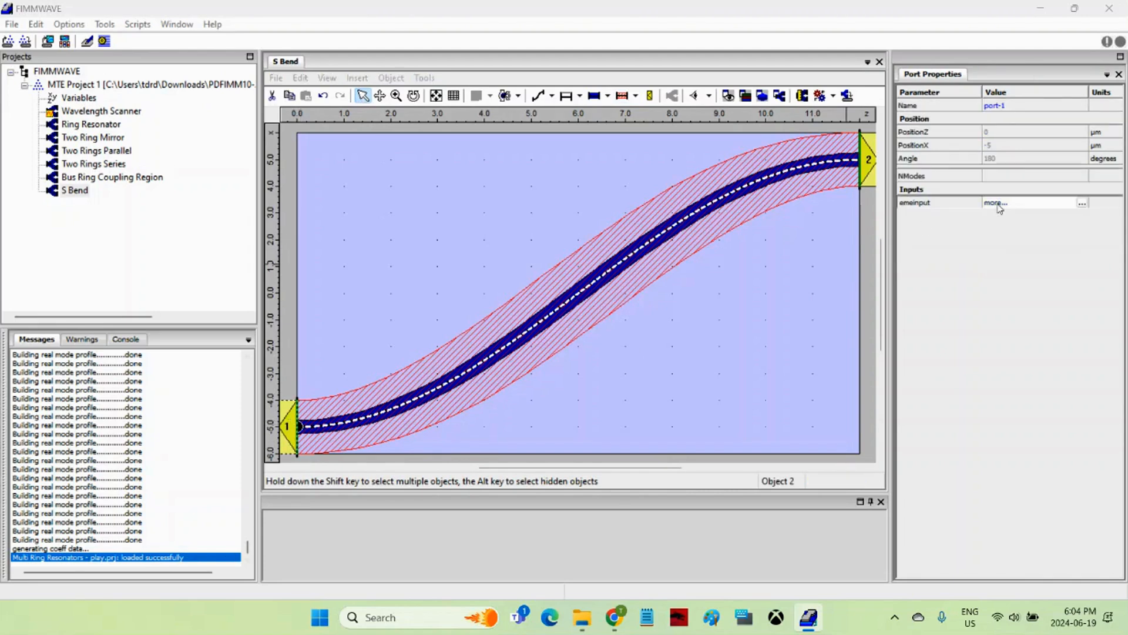
{"action": "left_click", "coordinate": [998, 206]}
{"action": "left_click", "coordinate": [914, 168]}
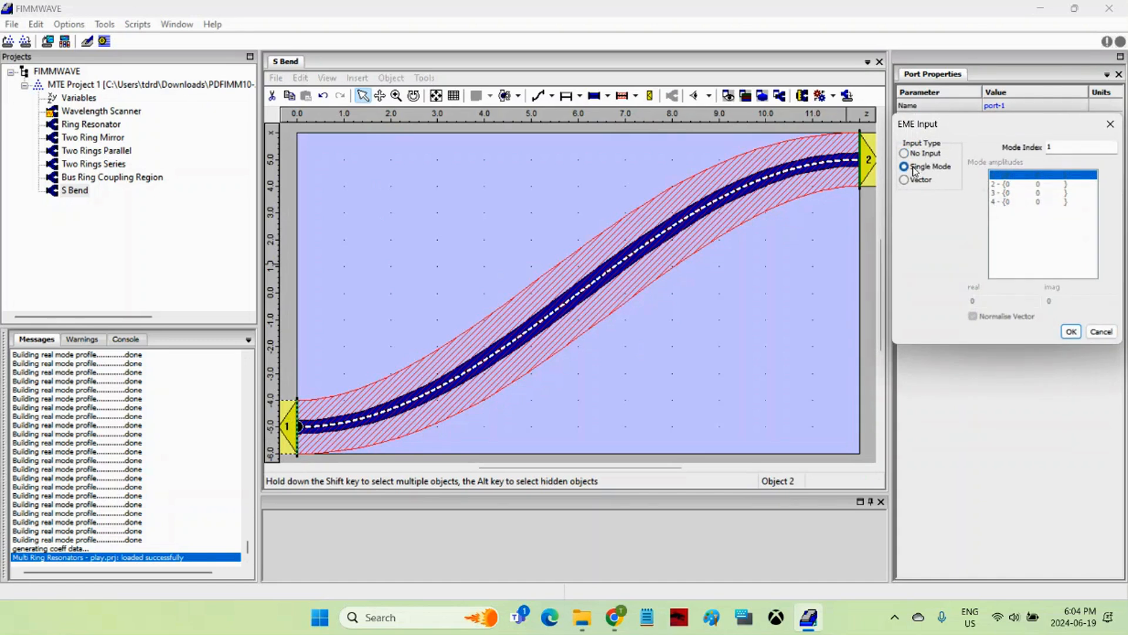
{"action": "left_click", "coordinate": [1055, 148]}
{"action": "left_click", "coordinate": [1071, 333]}
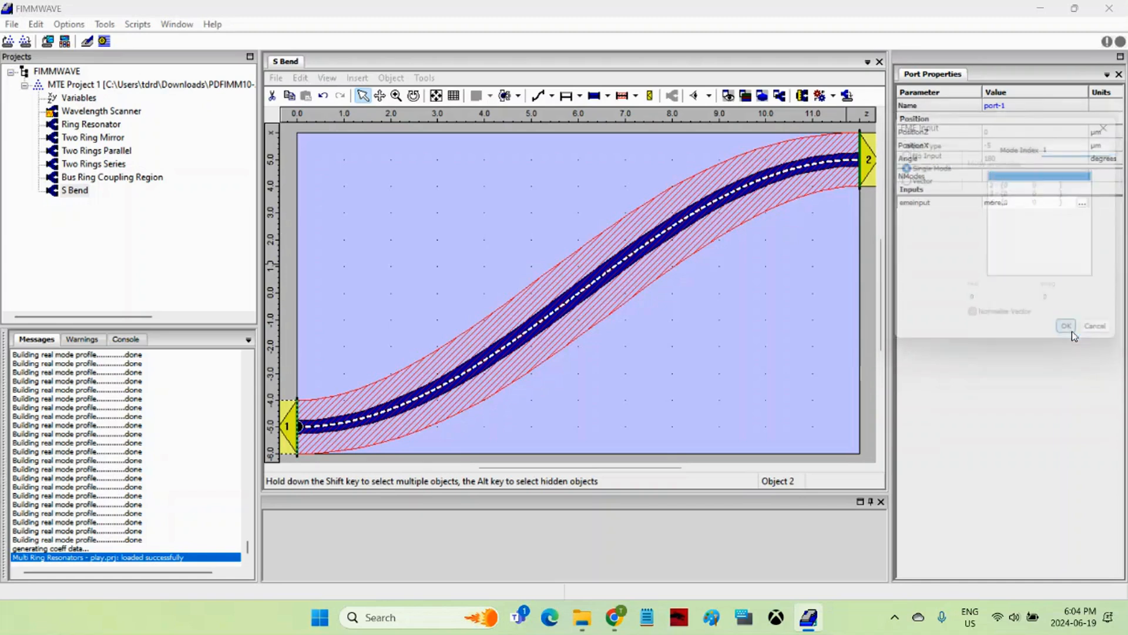
{"action": "left_click", "coordinate": [865, 322]}
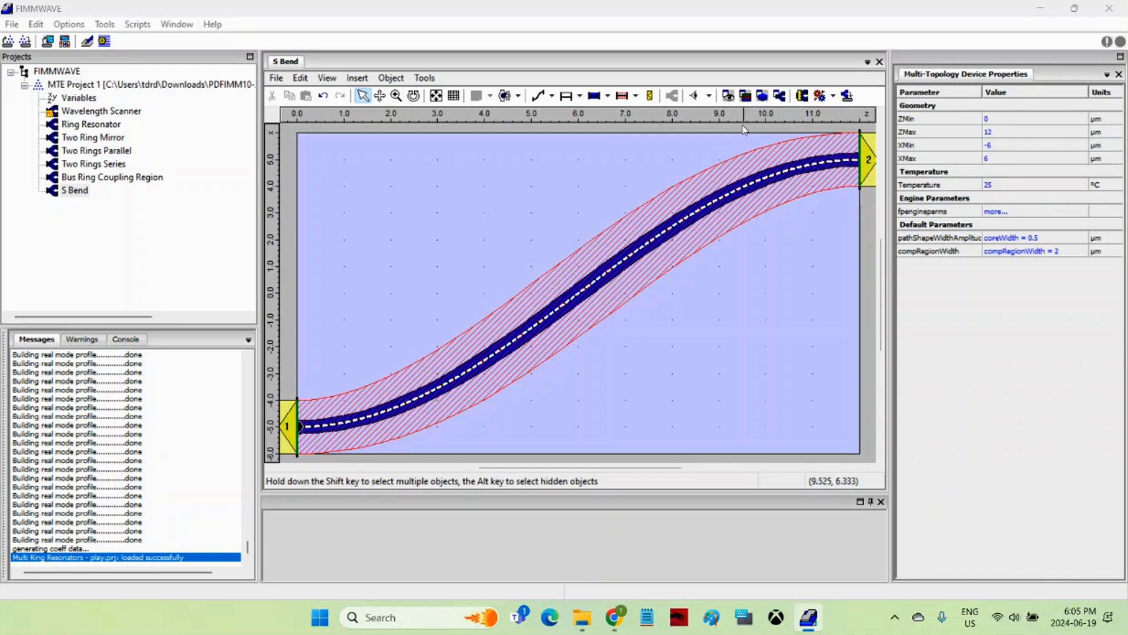
Open the FP Engine panel and review the MOLAB solver options without changing them
{"action": "left_click", "coordinate": [819, 97]}
{"action": "left_click_drag", "start_coordinate": [520, 219], "coordinate": [462, 150]}
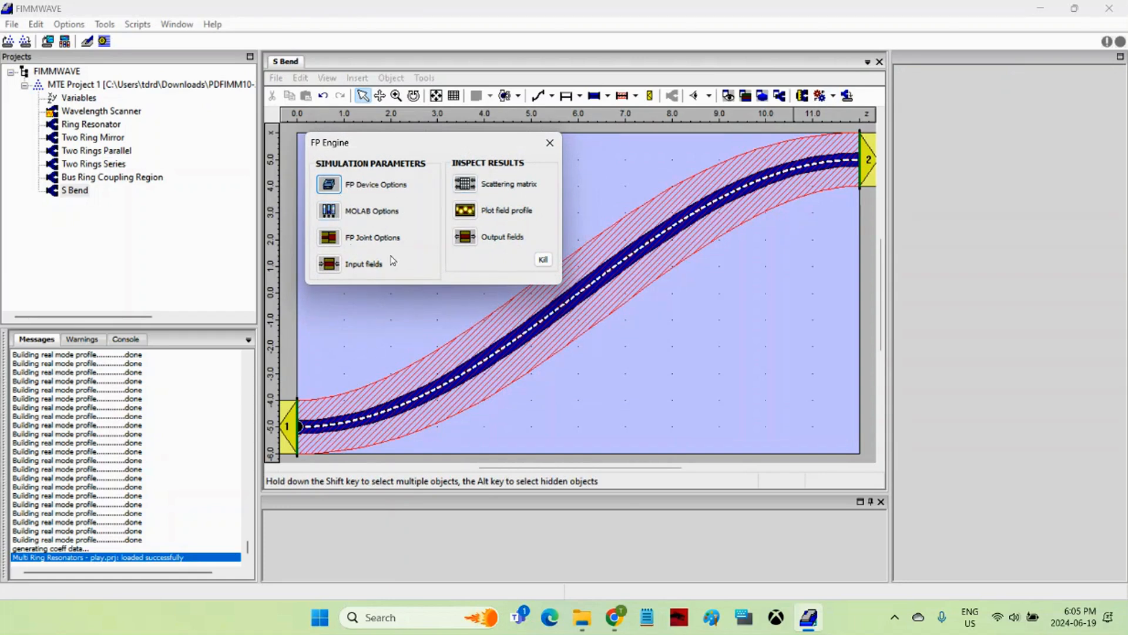
{"action": "left_click", "coordinate": [330, 211]}
{"action": "left_click_drag", "start_coordinate": [405, 107], "coordinate": [534, 165]}
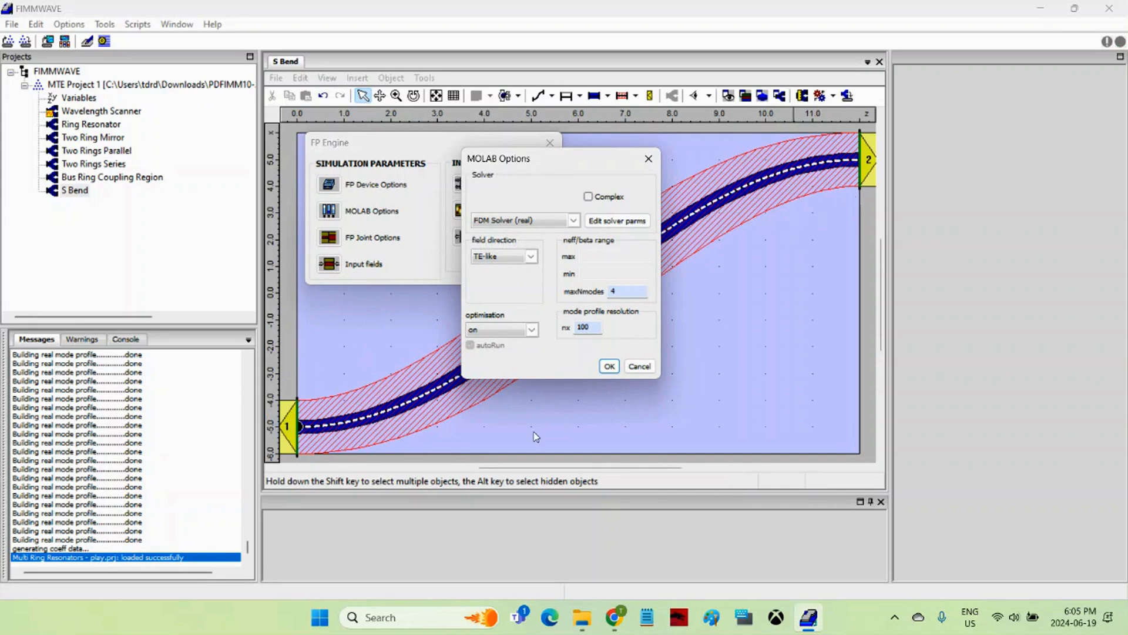
{"action": "left_click", "coordinate": [640, 367]}
{"action": "left_click_drag", "start_coordinate": [423, 155], "coordinate": [314, 132]}
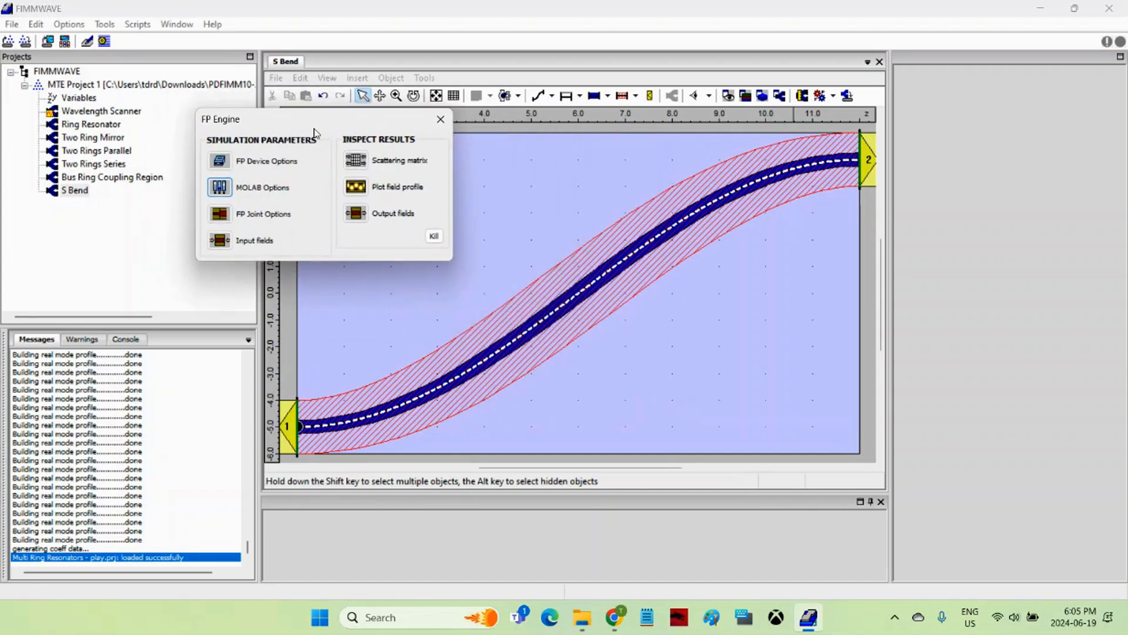
Compute the port 1 to port 2 scattering matrix and check mode 1's coefficient of ~0.9999
{"action": "left_click", "coordinate": [362, 162]}
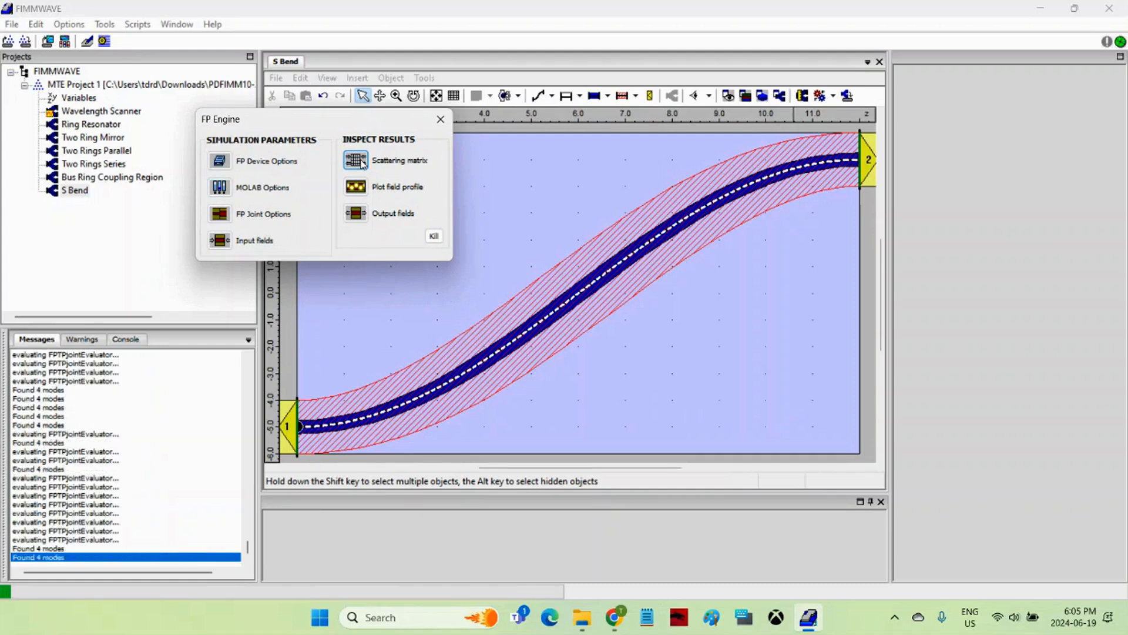
{"action": "left_click_drag", "start_coordinate": [318, 20], "coordinate": [540, 90]}
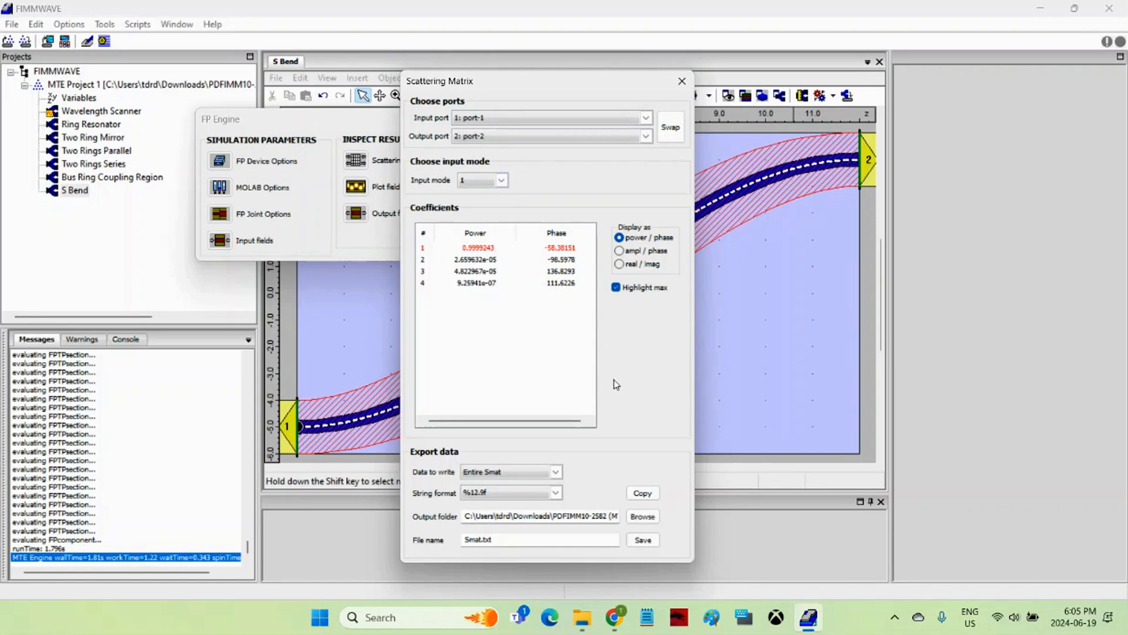
{"action": "left_click", "coordinate": [682, 81]}
{"action": "left_click_drag", "start_coordinate": [375, 129], "coordinate": [282, 125]}
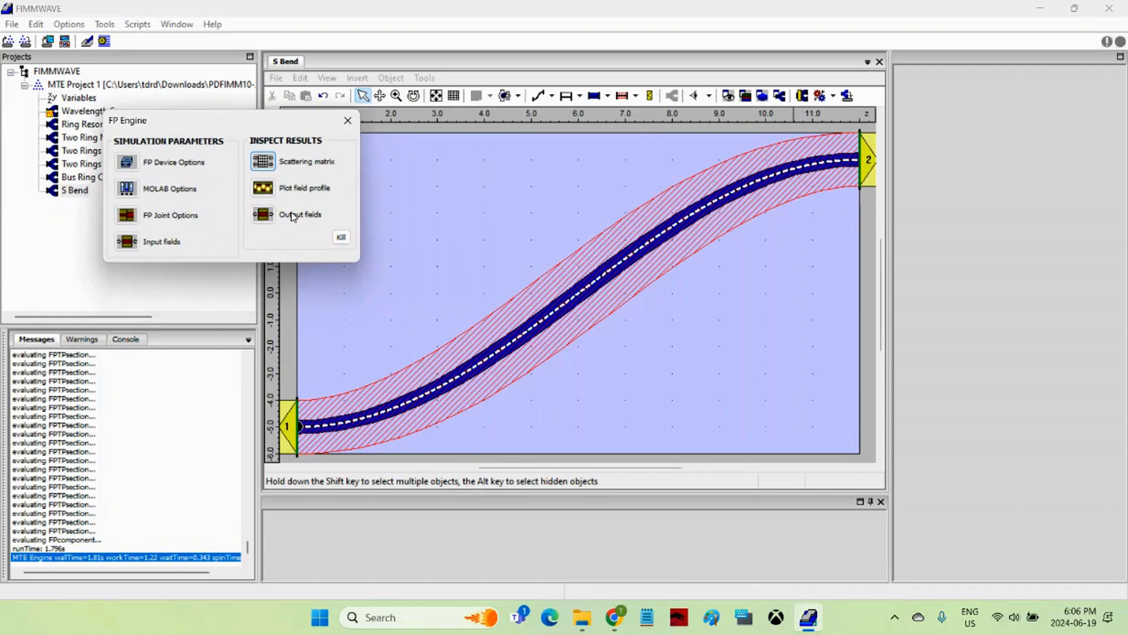
Plot the Intensity field profile through the S-bend and close the FP Engine panel
{"action": "left_click", "coordinate": [263, 190]}
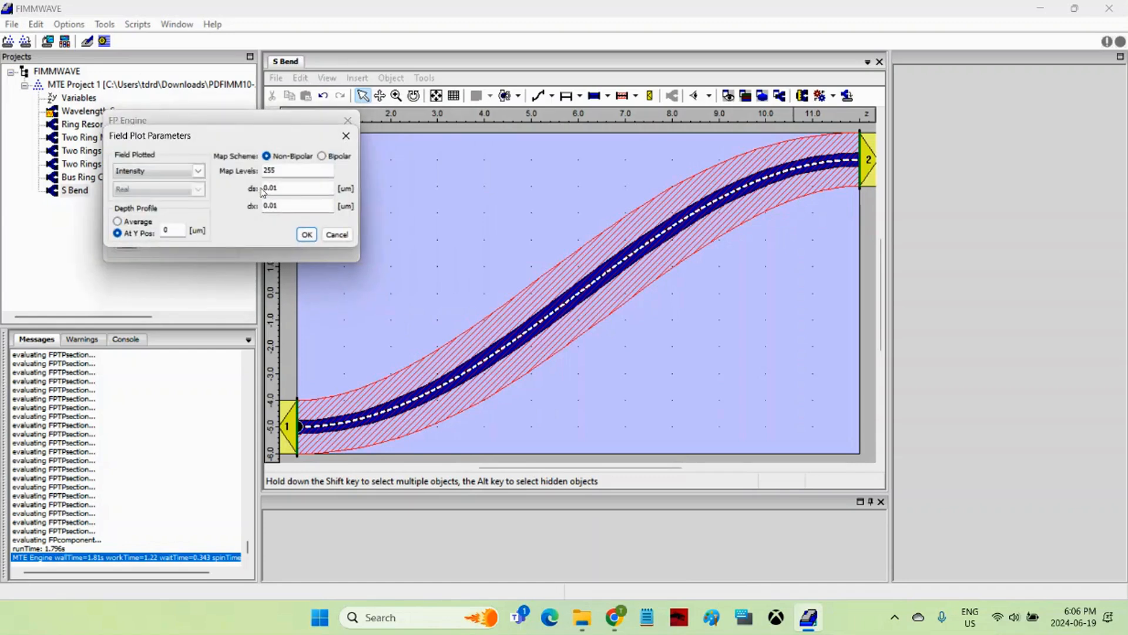
{"action": "left_click", "coordinate": [306, 234]}
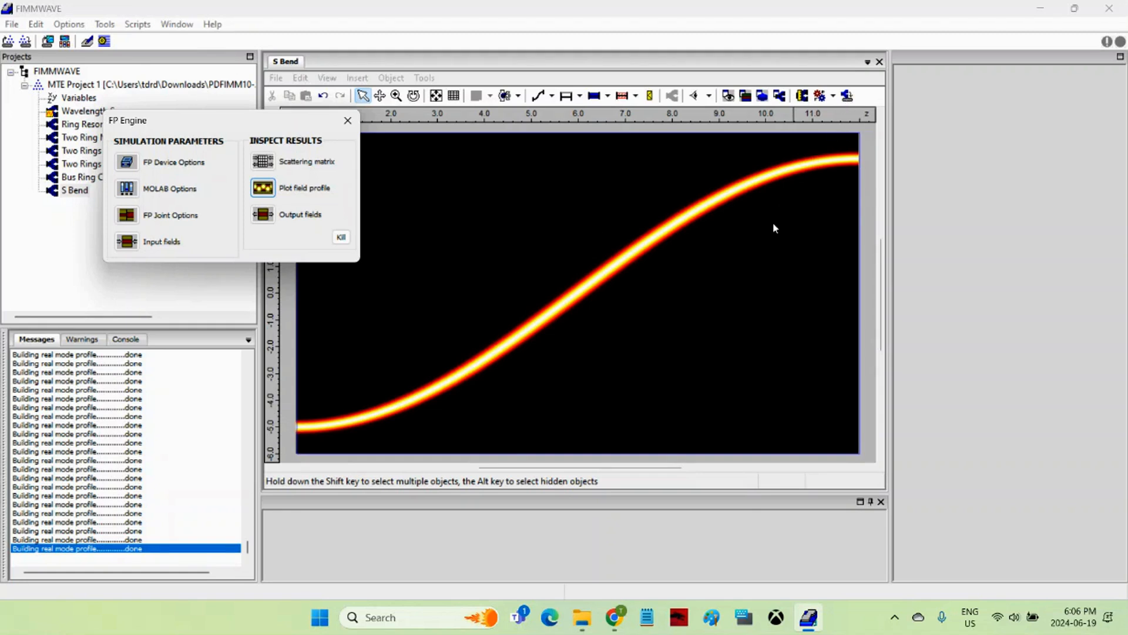
{"action": "left_click", "coordinate": [348, 120]}
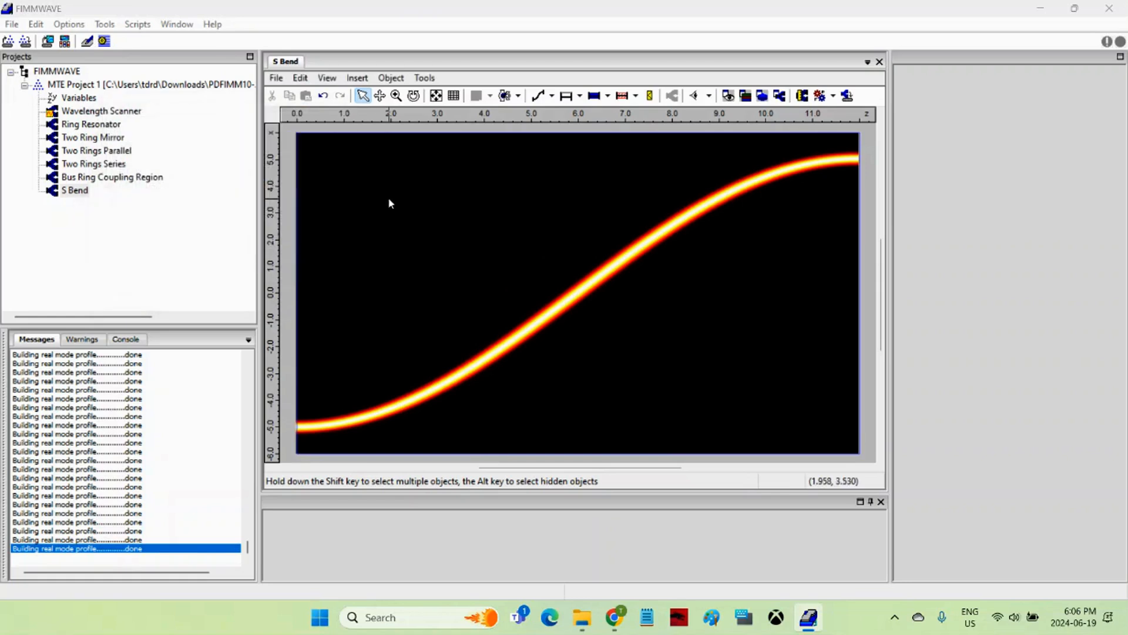